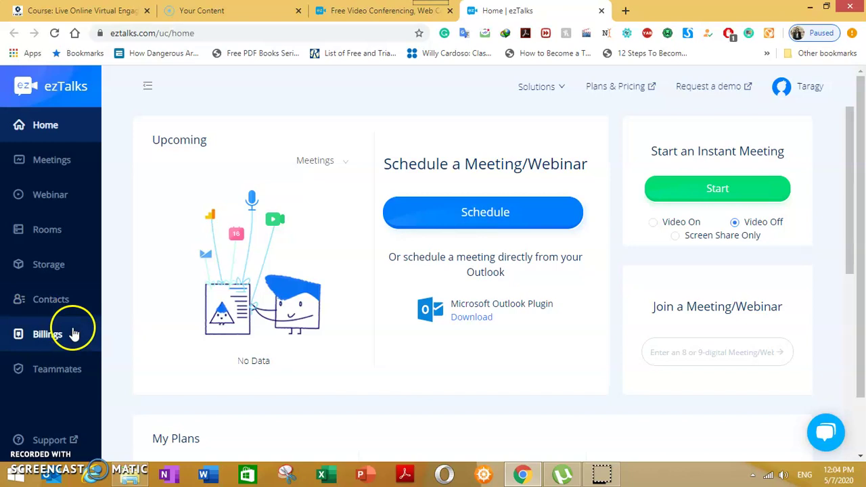
# Start scheduling a new meeting via Schedule > Meetings.
pyautogui.scroll(-1, 95, 357)
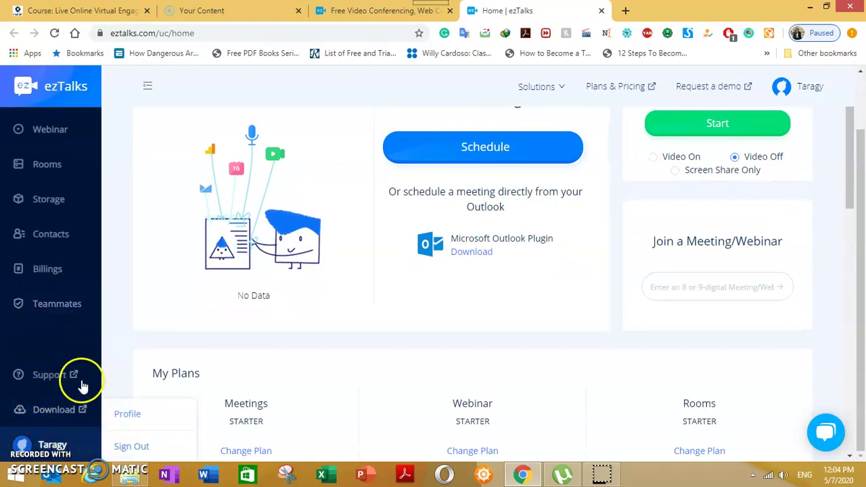
pyautogui.scroll(1, 78, 369)
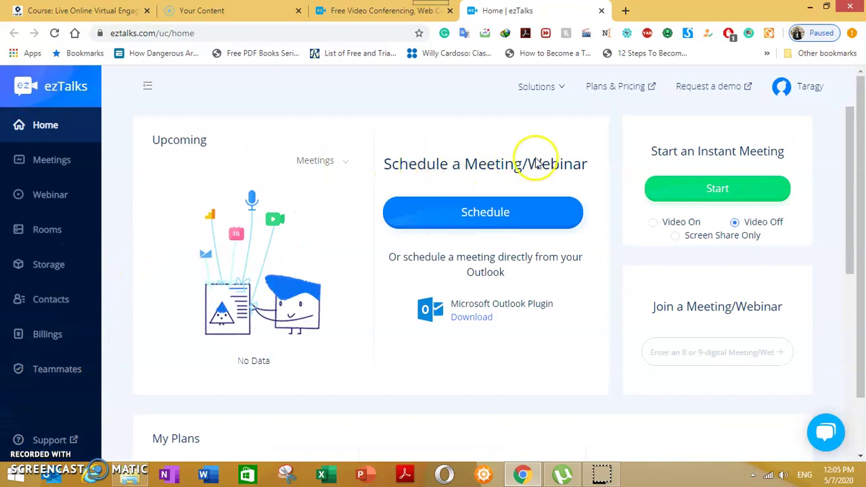
pyautogui.click(509, 214)
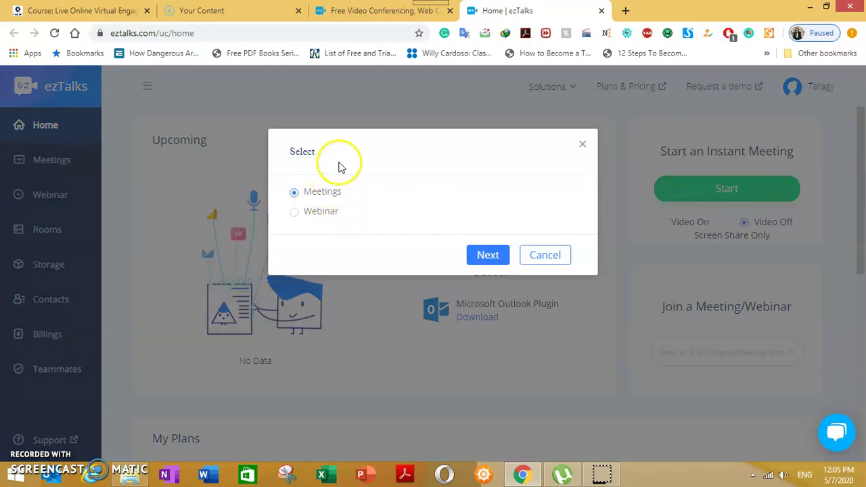
pyautogui.click(490, 260)
pyautogui.scroll(-1, 492, 251)
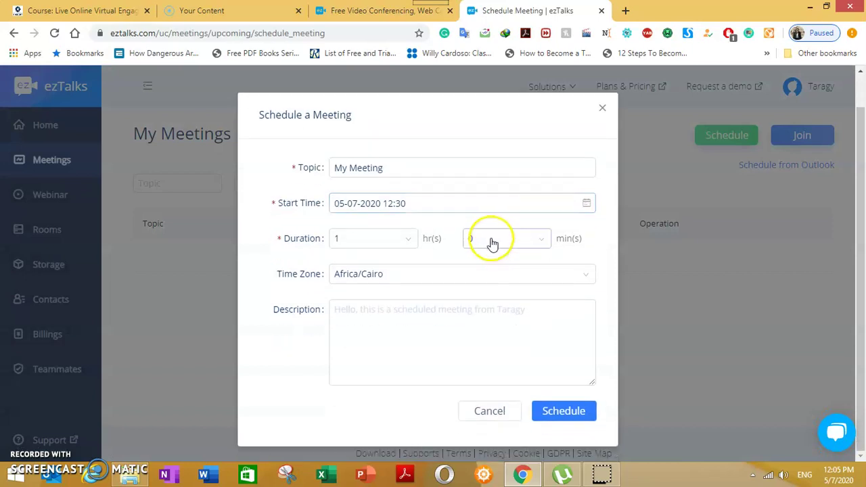
# Replace the topic with 'love team' and enter the description 'It is a meeting for our group.'.
pyautogui.click(447, 177)
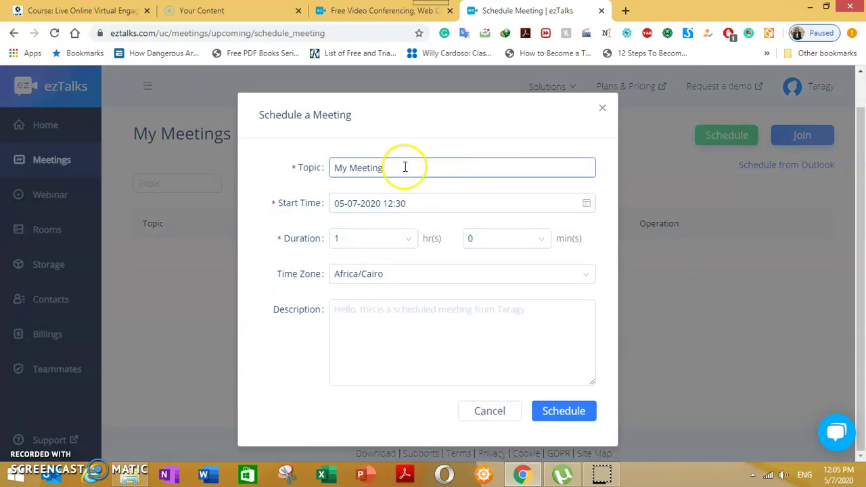
pyautogui.moveTo(404, 168); pyautogui.dragTo(345, 170)
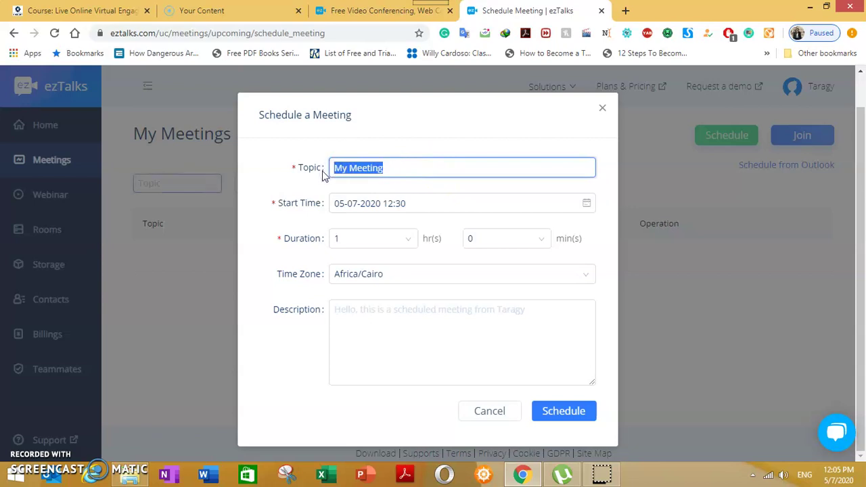
pyautogui.press('BackSpace')
pyautogui.write('love team')
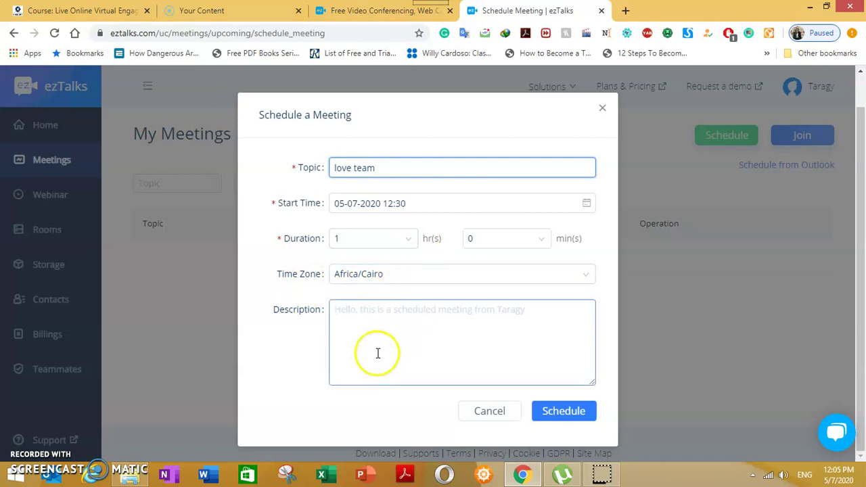
pyautogui.click(363, 324)
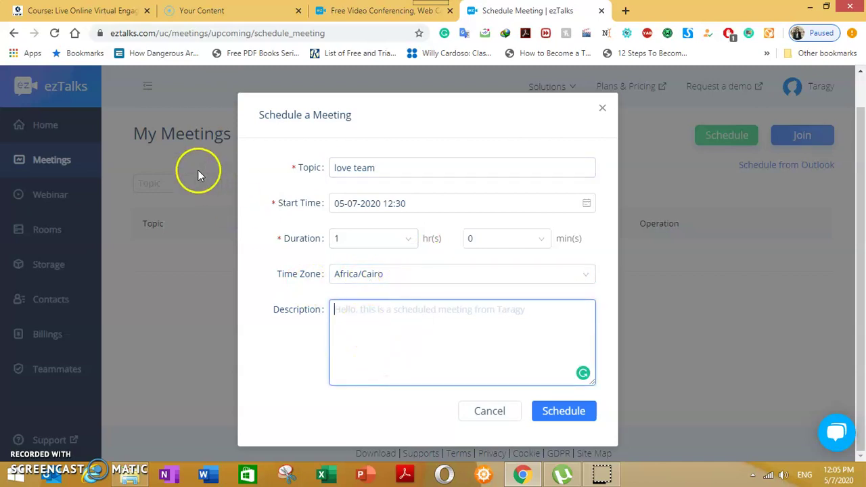
pyautogui.write('l')
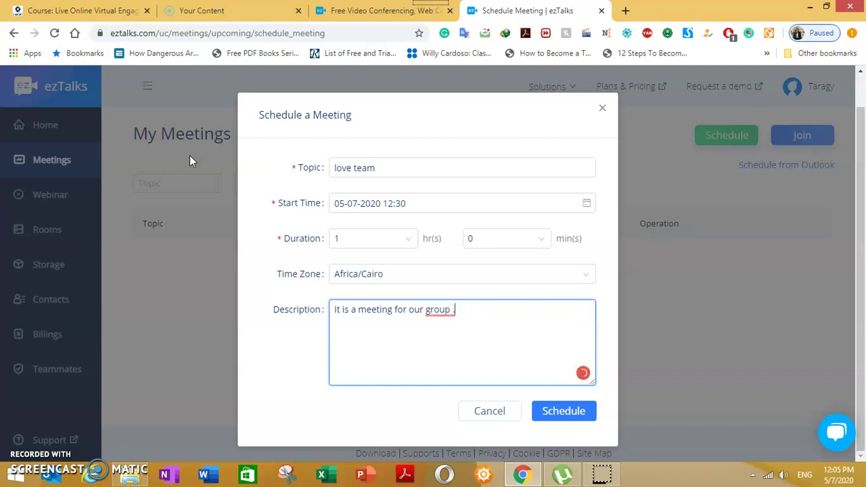
# Accept the Grammarly fixes in the description and schedule the one-hour meeting.
pyautogui.click(443, 310)
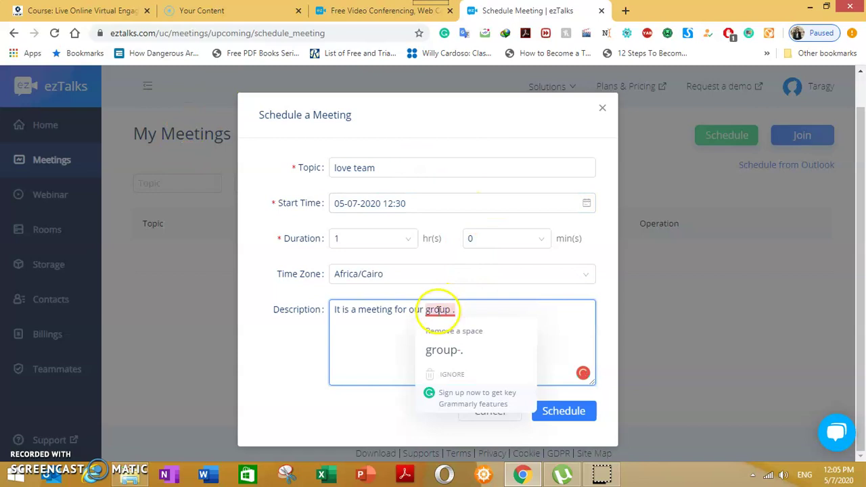
pyautogui.click(452, 348)
pyautogui.click(572, 412)
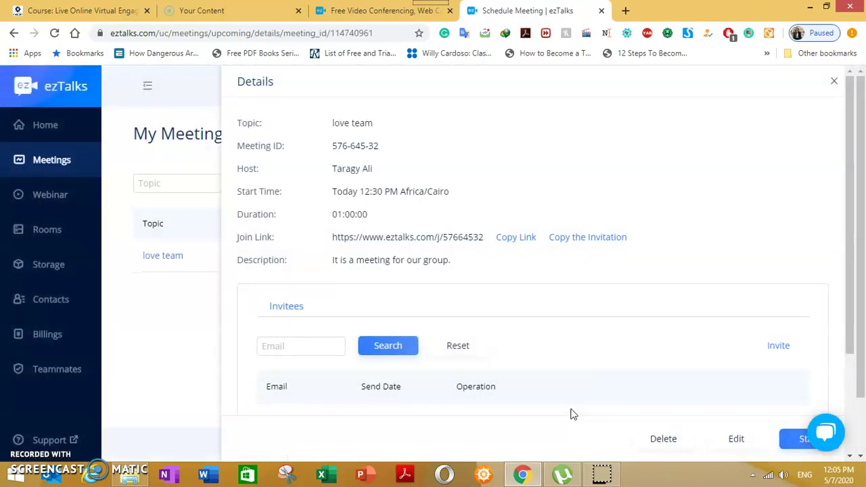
# Copy the love team meeting's join link and full invitation, then look over the empty invitee list.
pyautogui.click(538, 273)
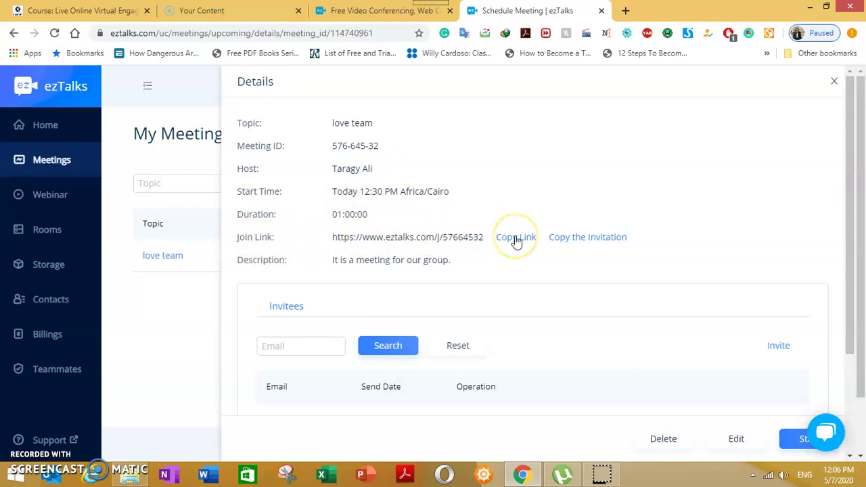
pyautogui.click(575, 244)
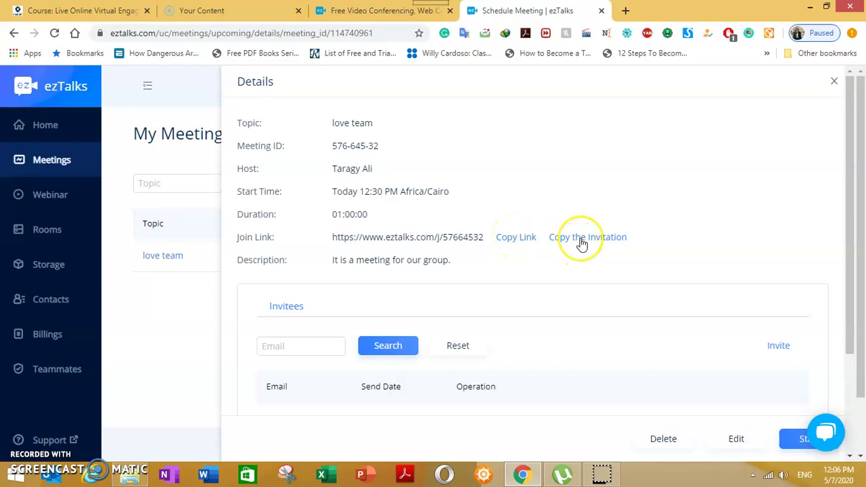
pyautogui.scroll(-1, 246, 271)
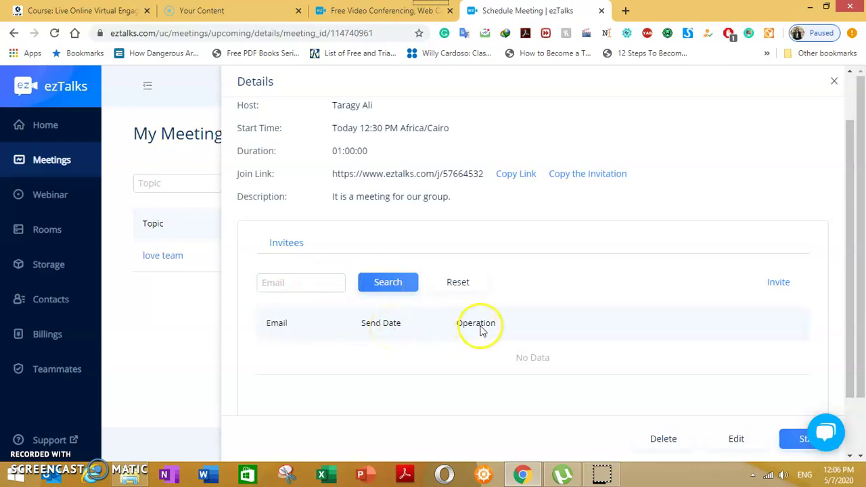
pyautogui.scroll(-1, 794, 293)
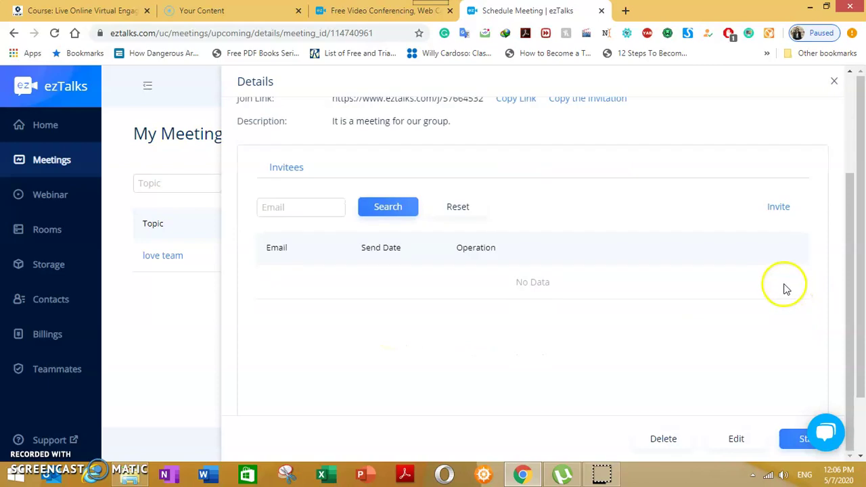
pyautogui.scroll(2, 785, 287)
pyautogui.scroll(-2, 777, 270)
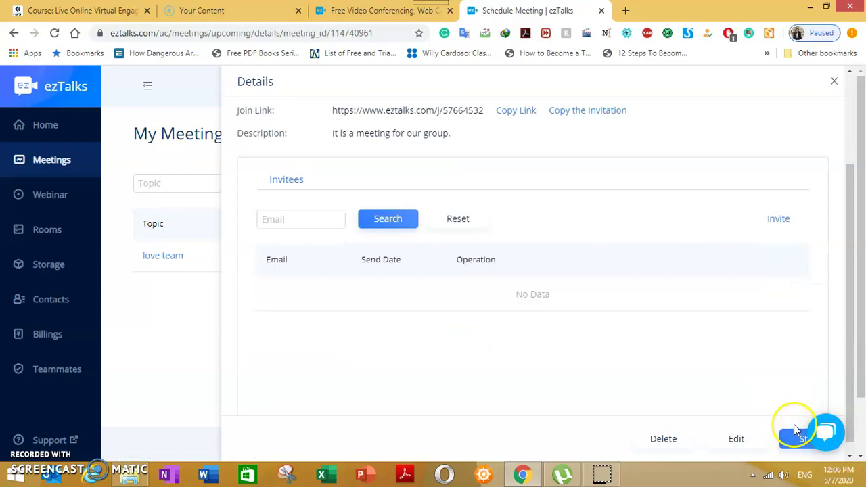
pyautogui.scroll(2, 714, 285)
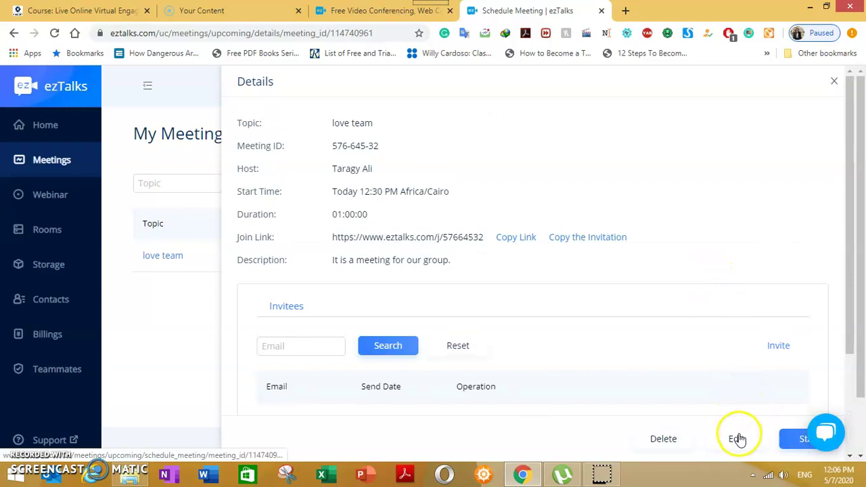
pyautogui.scroll(-3, 673, 284)
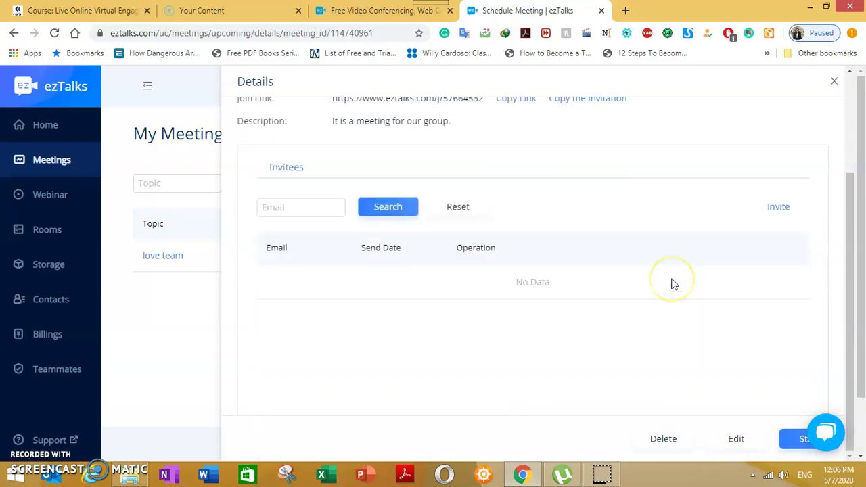
pyautogui.scroll(3, 673, 284)
pyautogui.scroll(-3, 674, 284)
pyautogui.scroll(3, 674, 284)
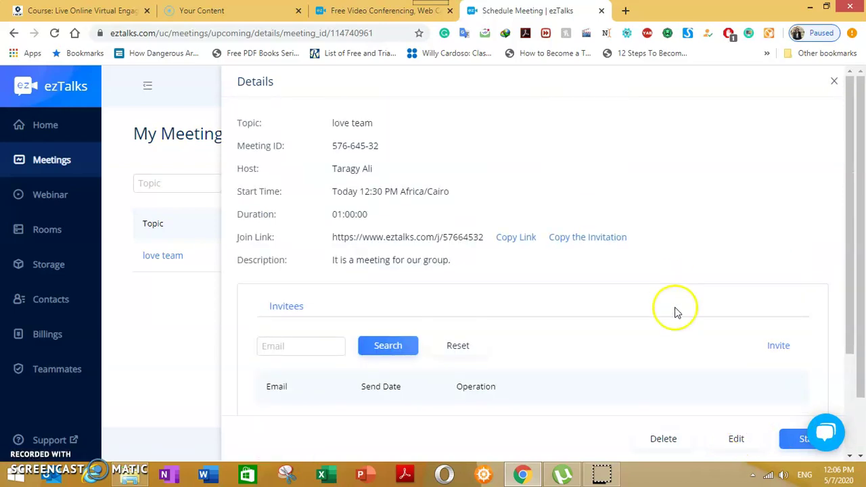
# Reopen the love team meeting's edit form and close it without changes.
pyautogui.click(735, 436)
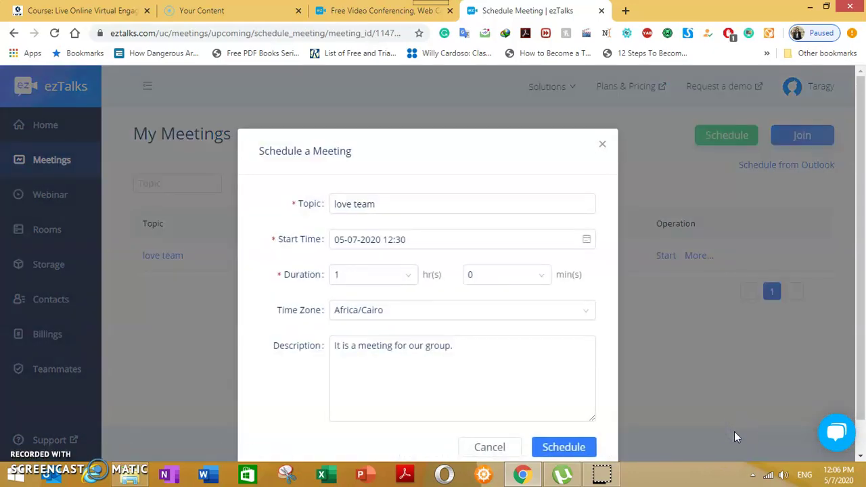
pyautogui.scroll(-1, 568, 338)
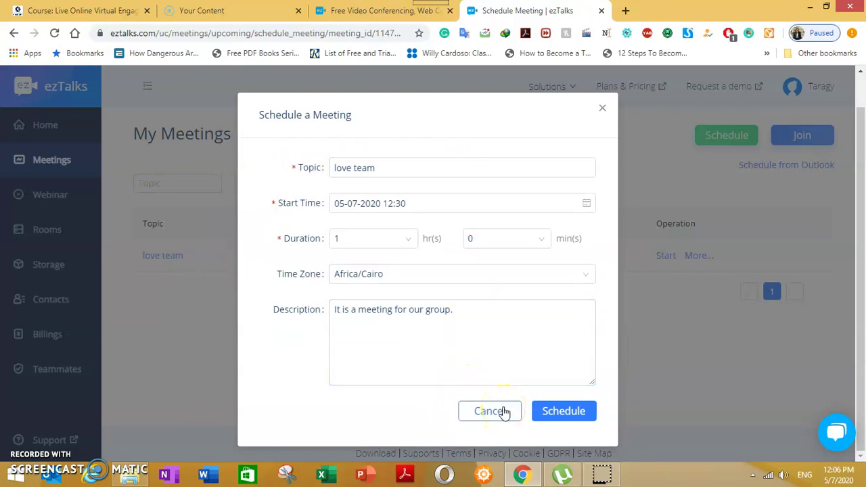
pyautogui.click(566, 413)
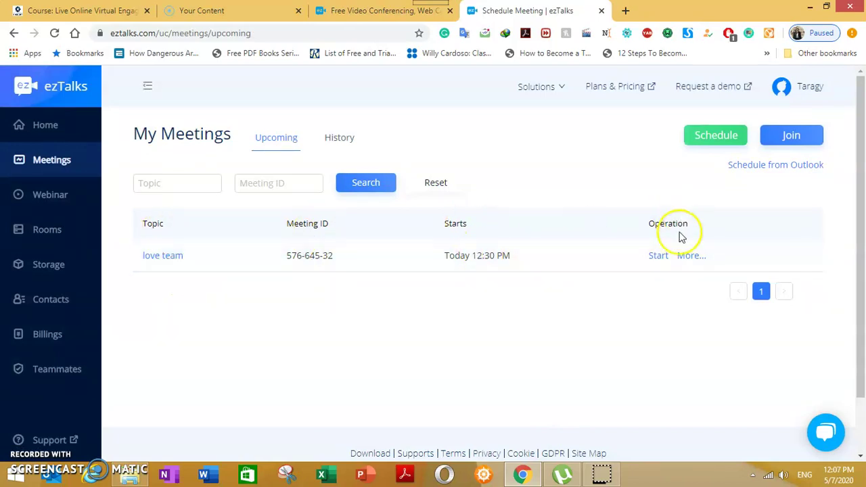
# Show the More actions menu (Start, Edit, Invite, View Details, Delete) for love team.
pyautogui.click(689, 257)
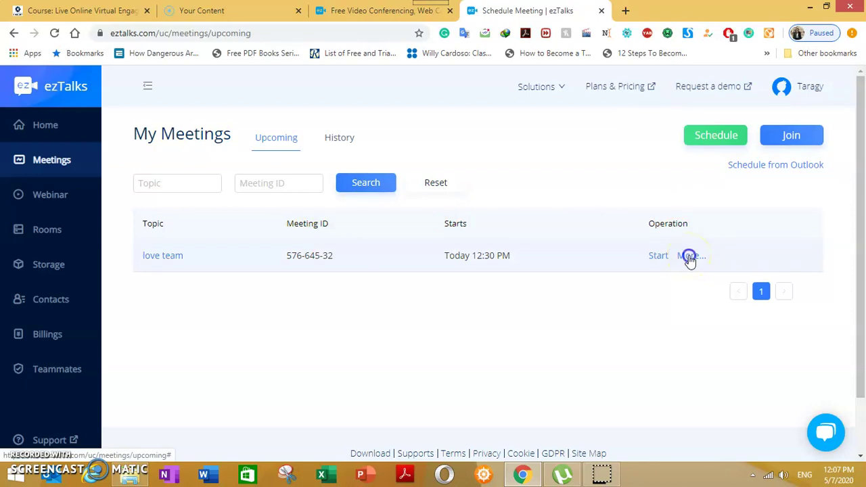
pyautogui.click(689, 257)
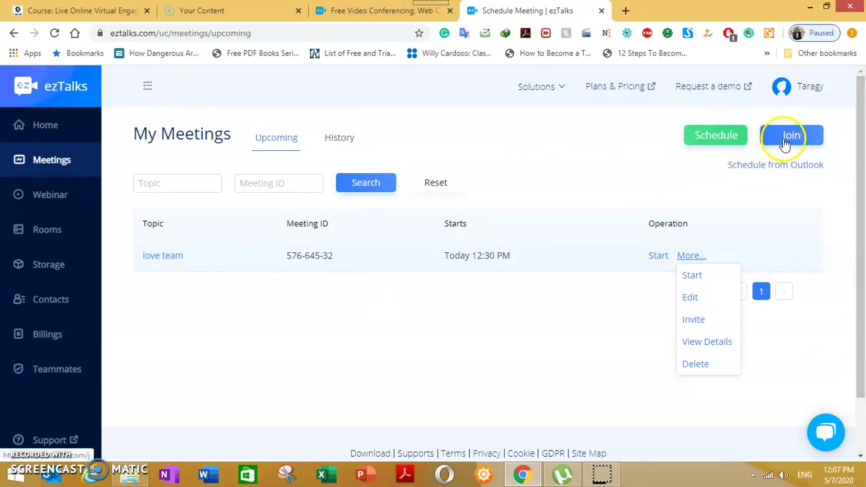
pyautogui.click(174, 177)
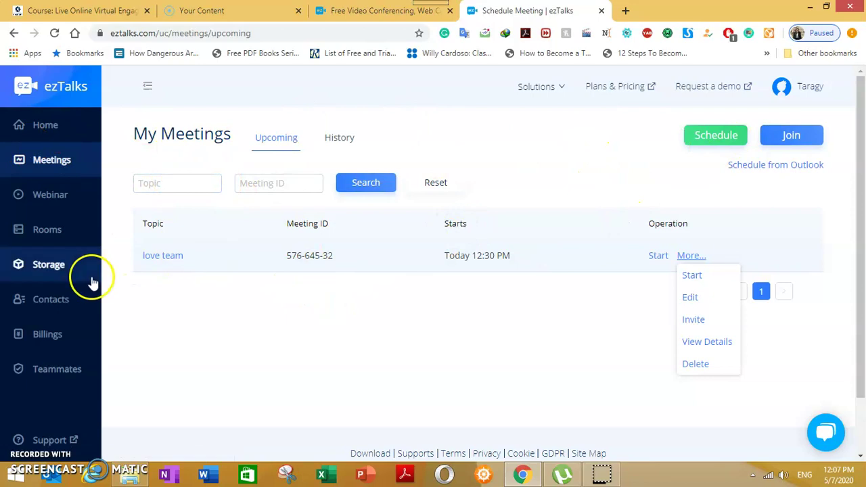
# Open the Webinars section and start scheduling a new webinar, My Webinar.
pyautogui.click(59, 197)
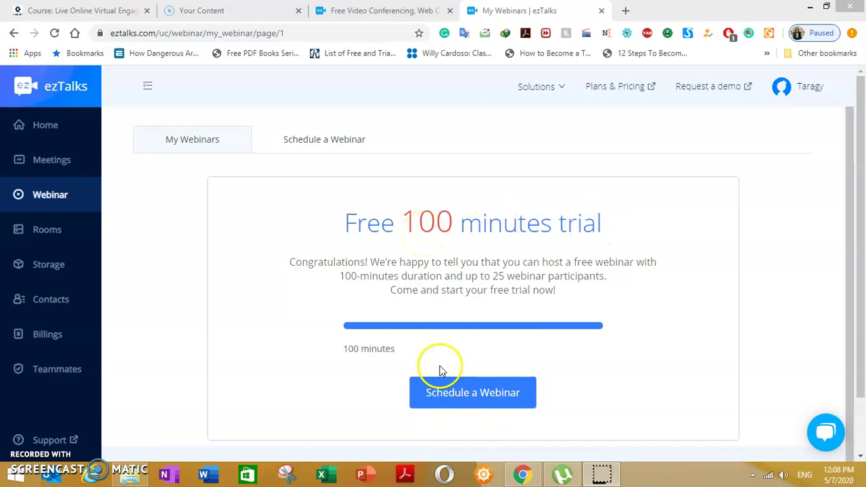
pyautogui.click(482, 394)
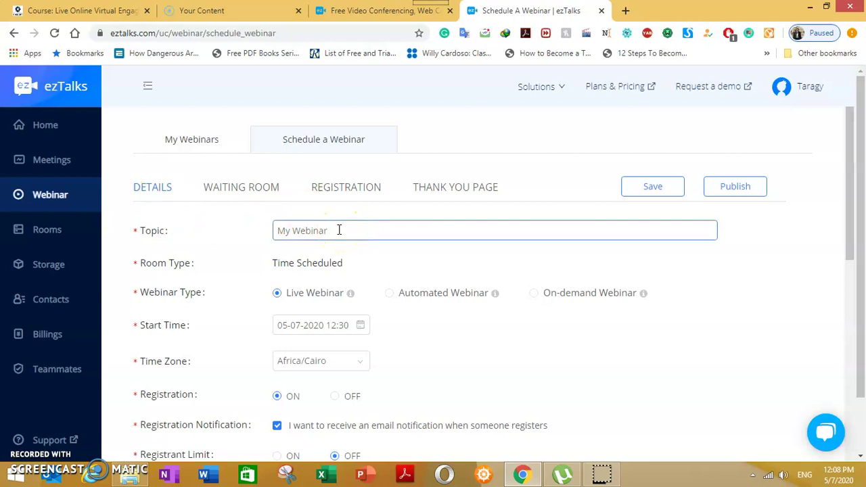
pyautogui.scroll(-2, 339, 230)
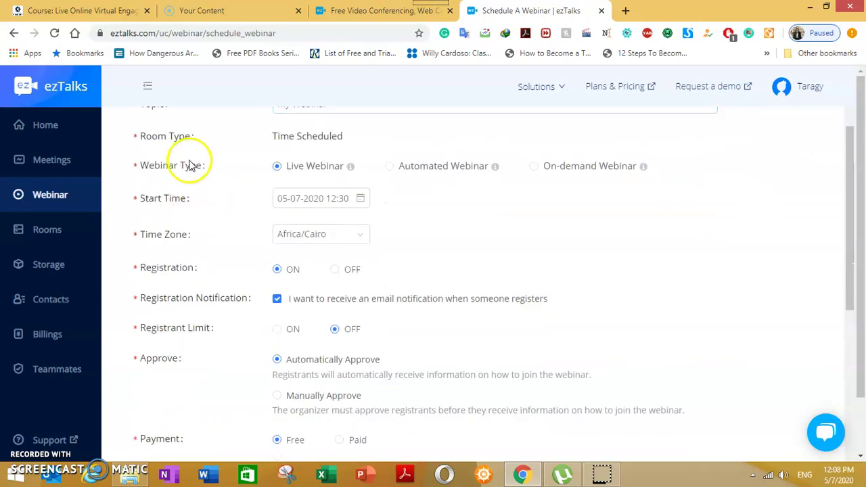
pyautogui.scroll(1, 309, 151)
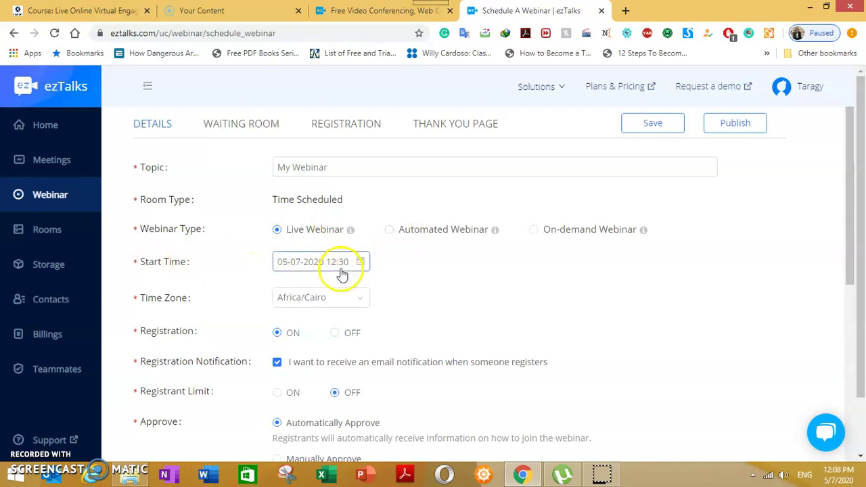
pyautogui.scroll(-1, 342, 272)
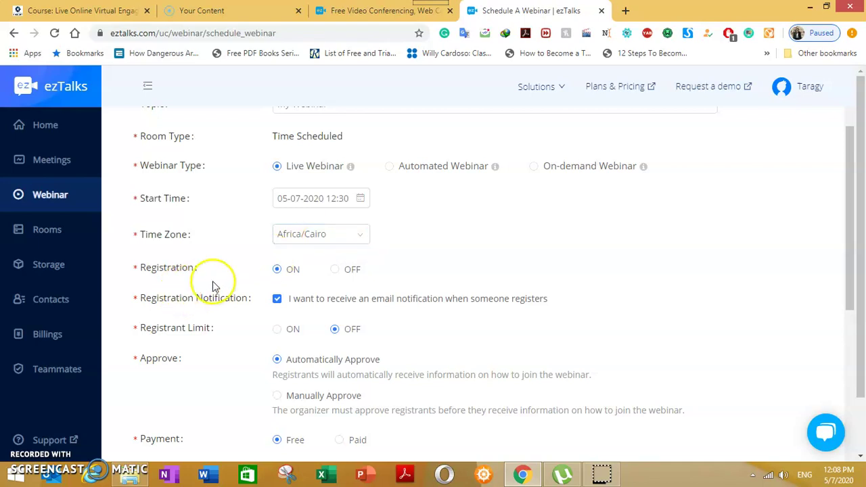
pyautogui.scroll(-1, 296, 276)
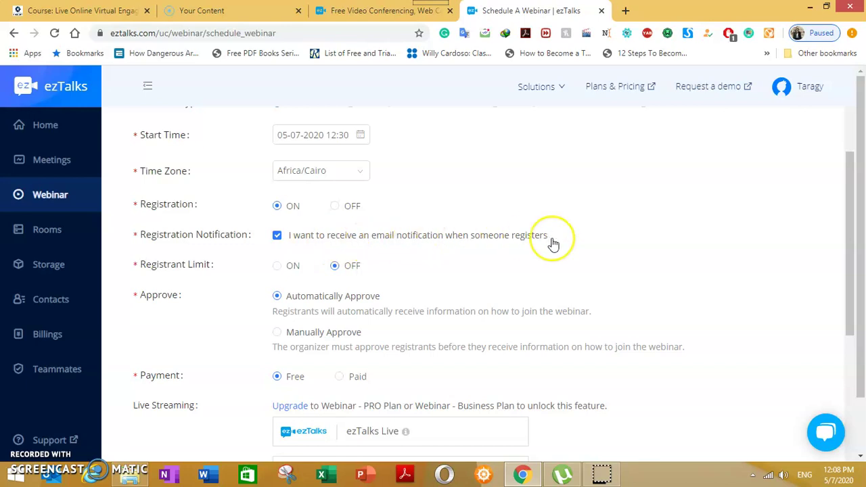
pyautogui.scroll(-1, 382, 261)
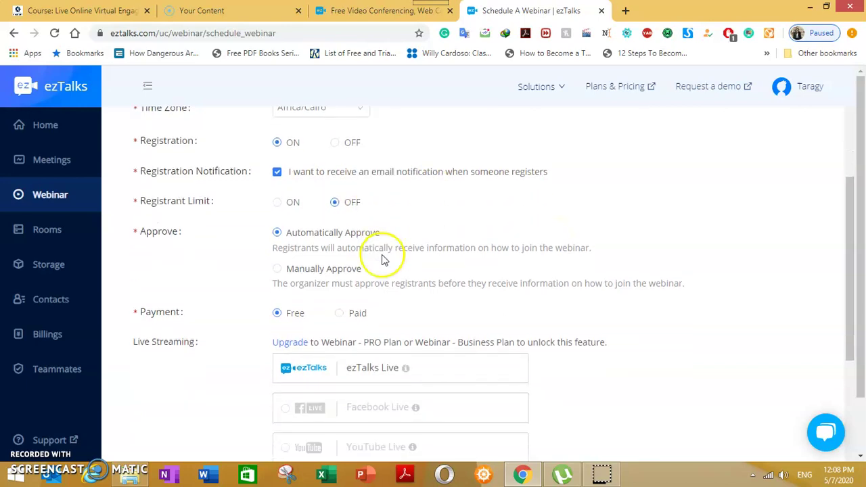
# Toggle Registrant Limit on and back off, then review the remaining webinar settings.
pyautogui.click(287, 205)
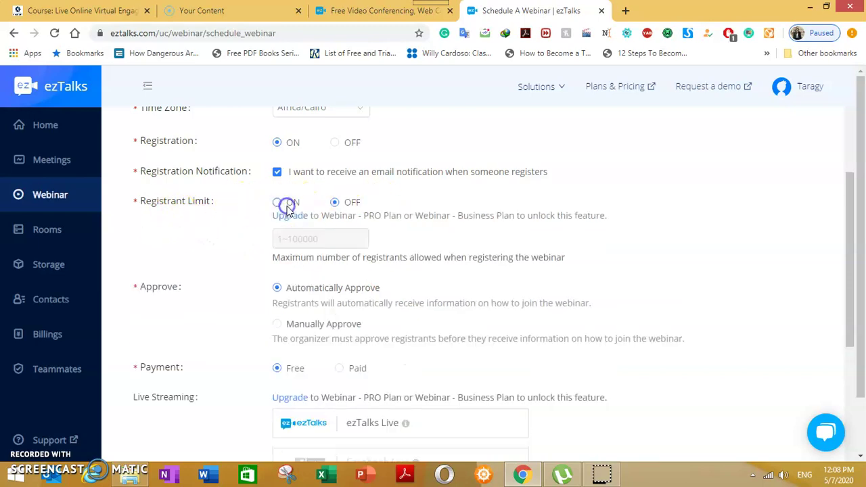
pyautogui.click(335, 203)
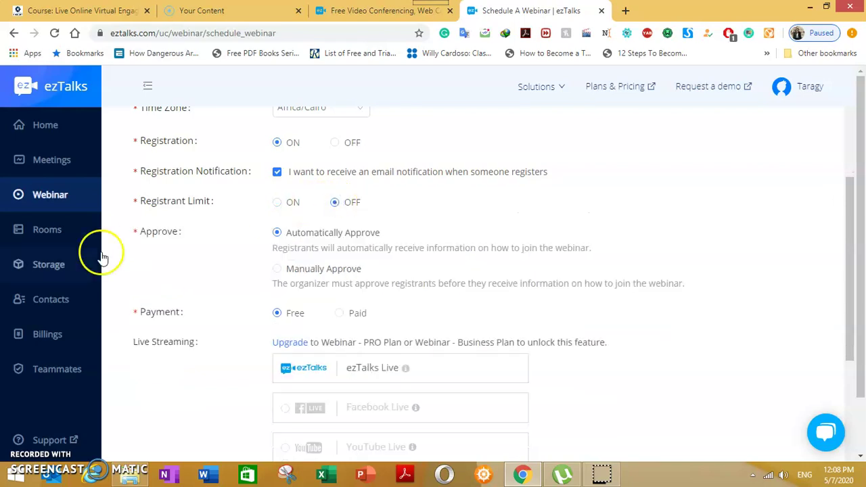
pyautogui.scroll(-1, 217, 237)
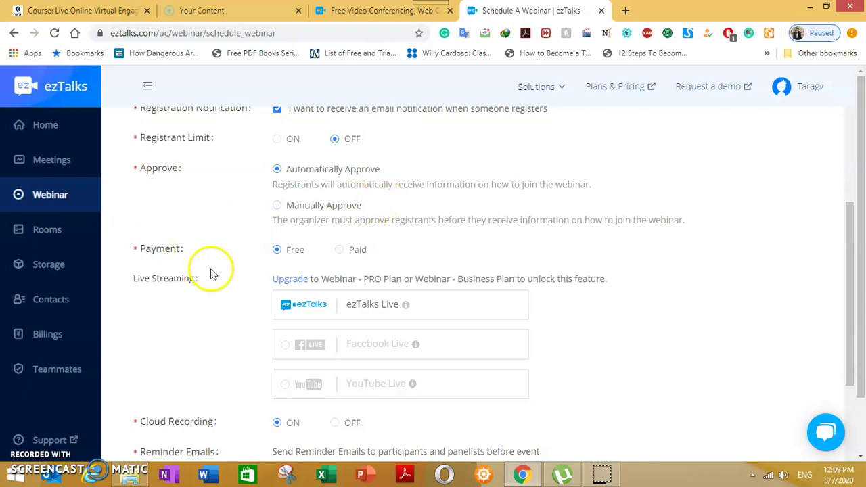
pyautogui.scroll(-1, 272, 259)
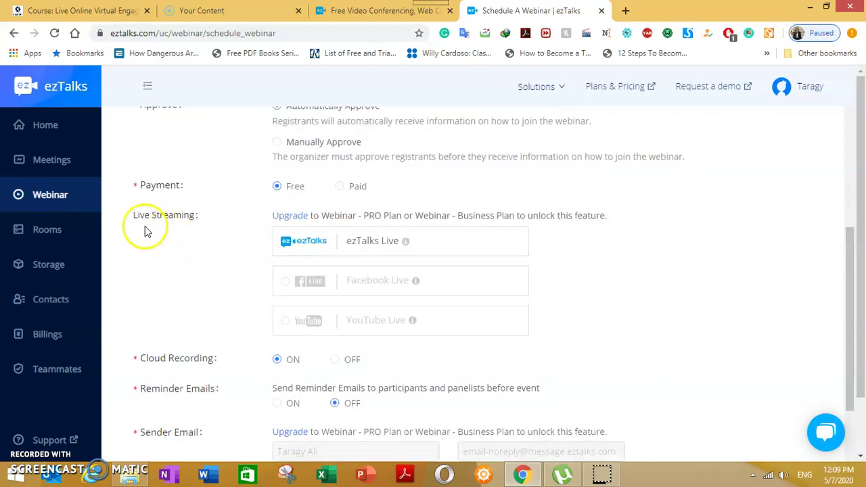
pyautogui.scroll(-1, 208, 228)
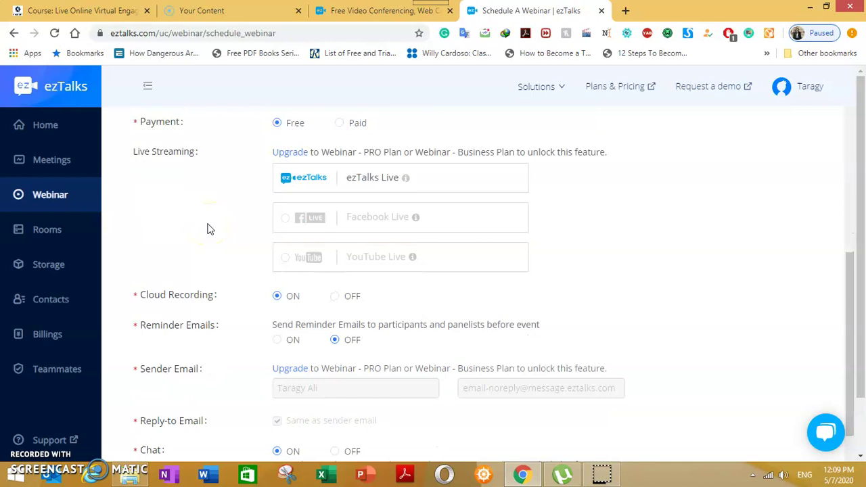
pyautogui.scroll(-1, 208, 229)
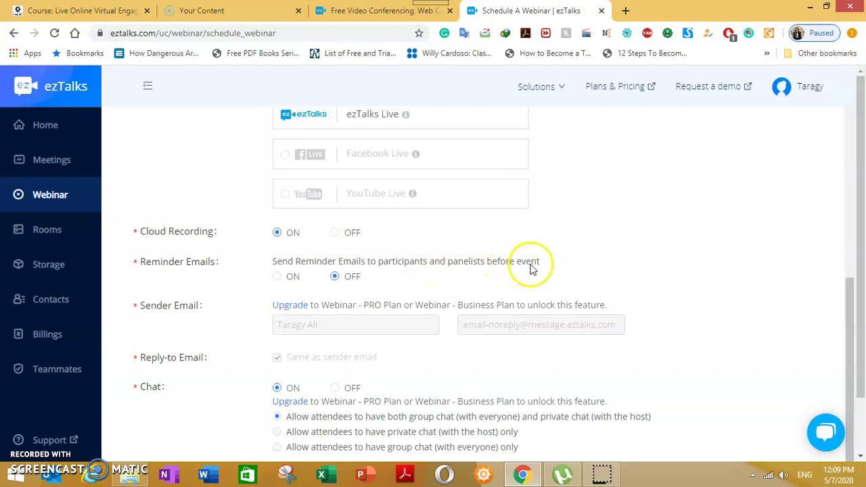
pyautogui.scroll(-1, 382, 272)
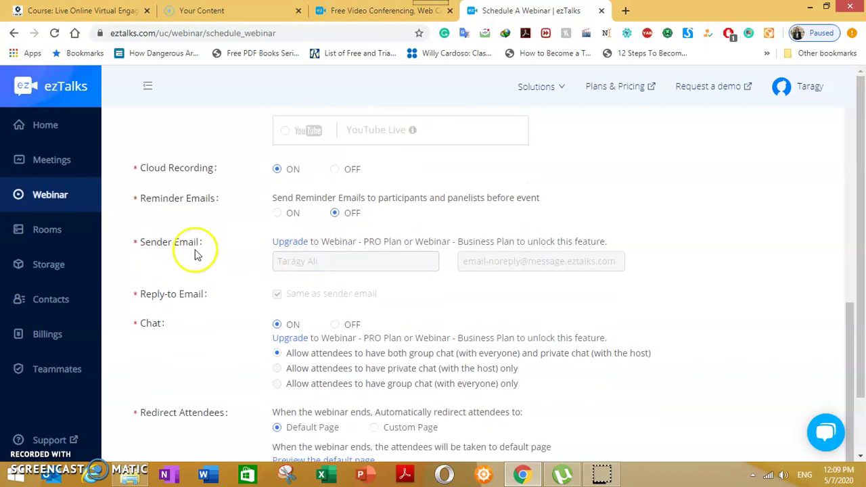
pyautogui.scroll(-1, 381, 251)
pyautogui.scroll(-1, 381, 254)
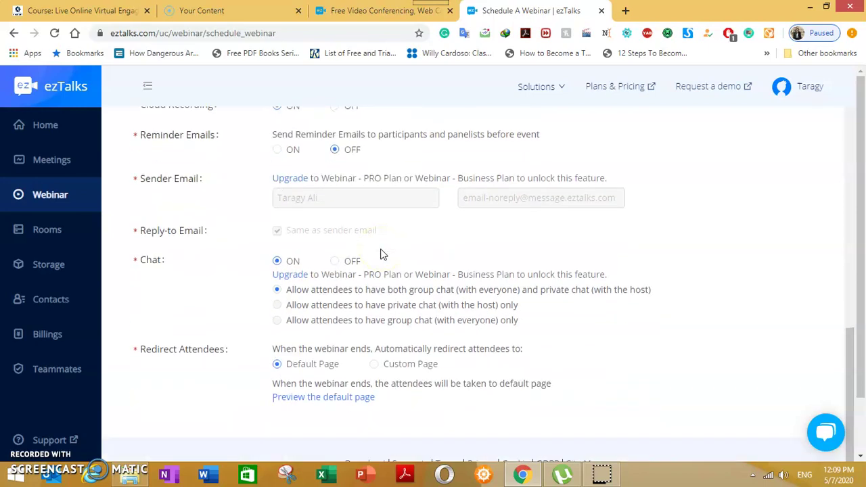
pyautogui.scroll(-1, 381, 254)
pyautogui.scroll(15, 381, 253)
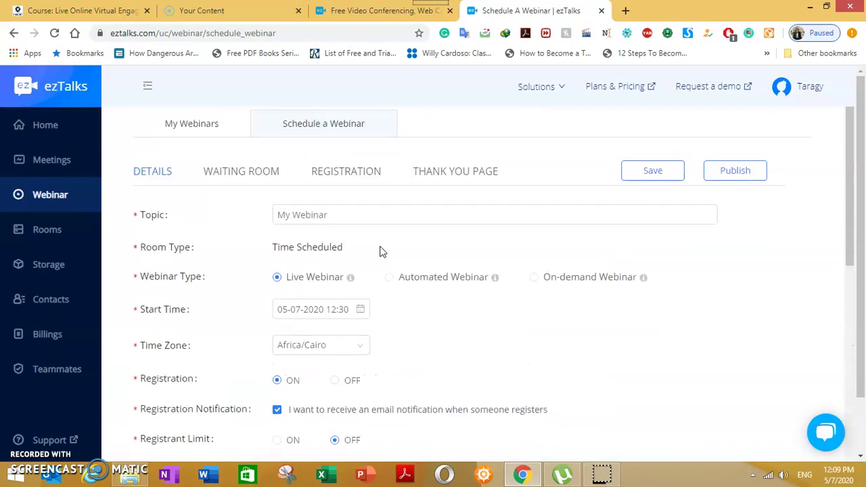
# Switch to the Waiting Room tab and review its cover image and agenda editor.
pyautogui.click(540, 175)
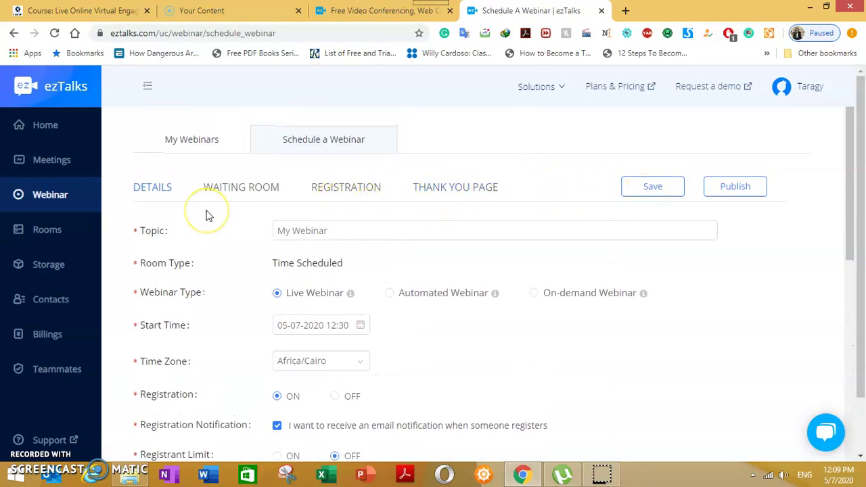
pyautogui.click(242, 190)
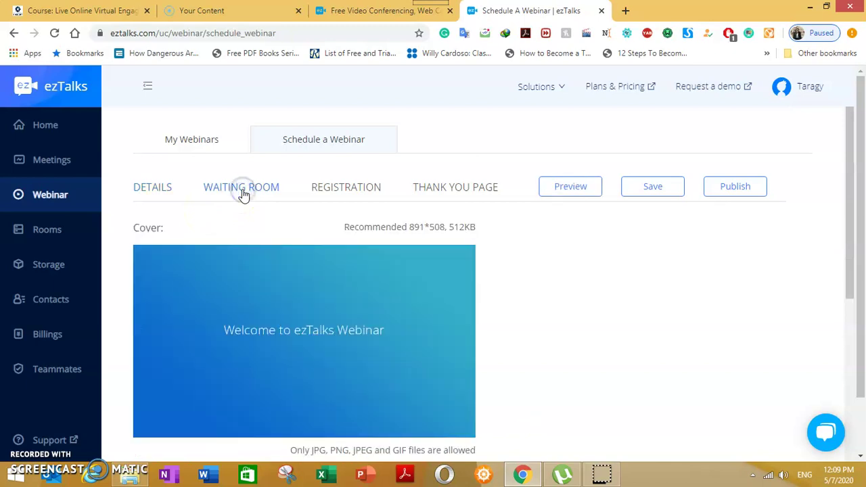
pyautogui.scroll(-1, 244, 194)
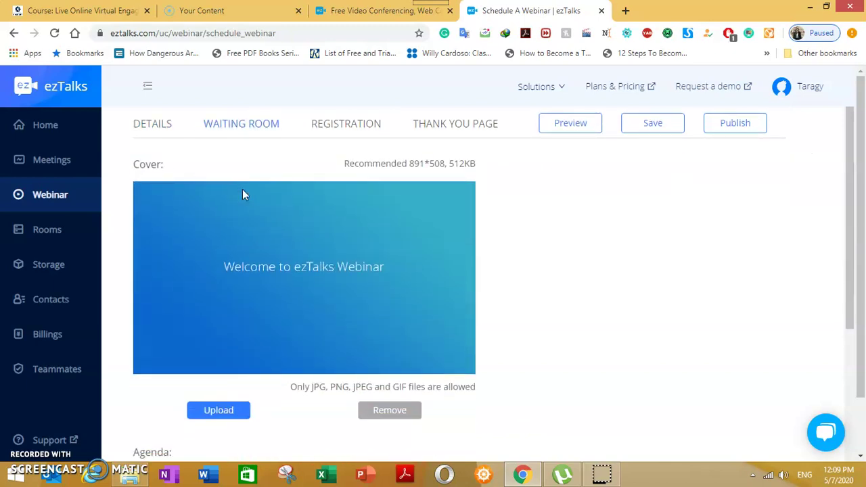
pyautogui.scroll(-1, 402, 271)
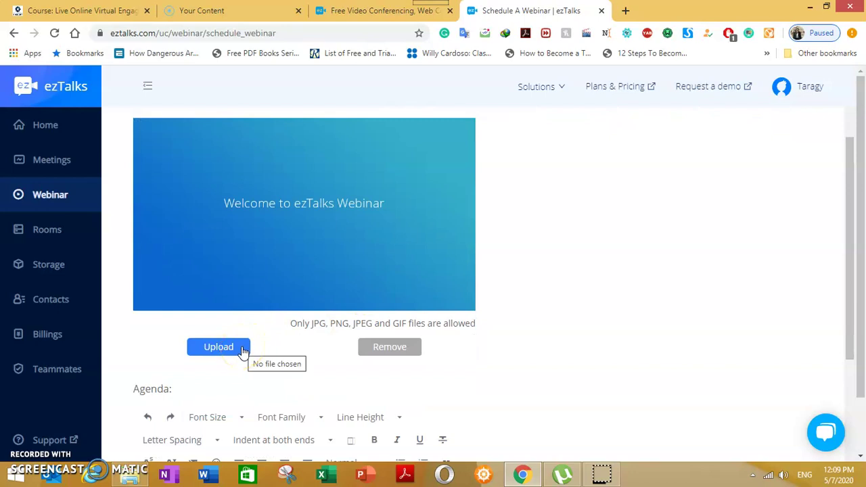
pyautogui.scroll(-3, 266, 314)
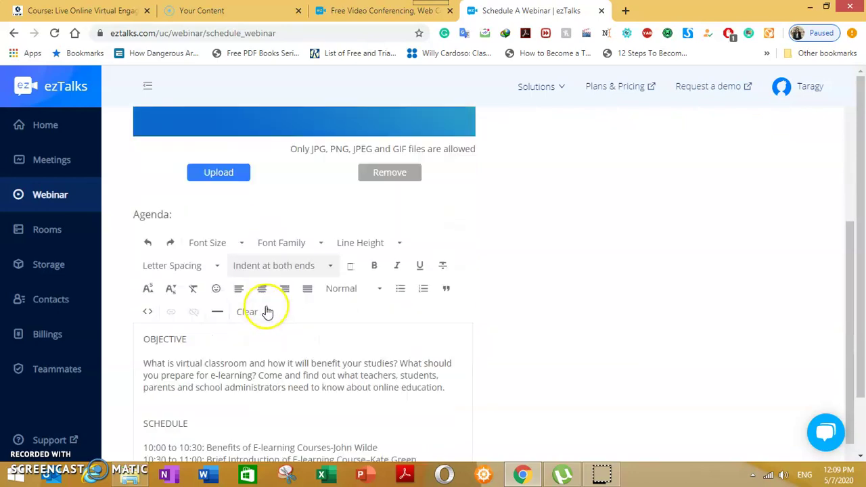
pyautogui.scroll(-2, 187, 246)
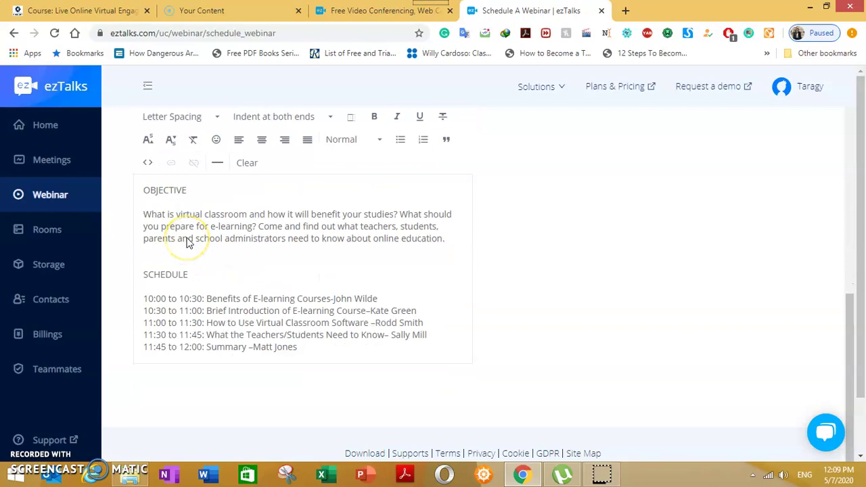
pyautogui.scroll(5, 188, 242)
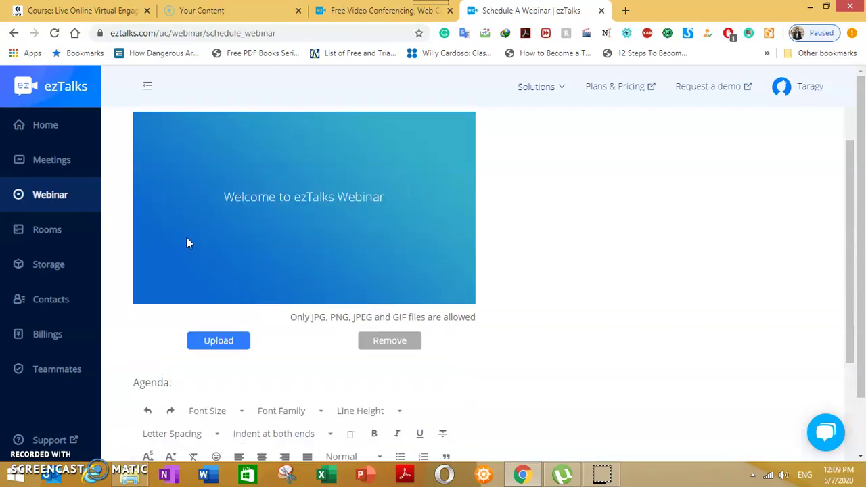
pyautogui.scroll(2, 188, 242)
# Open the Registration tab and review the custom logo and sign-up Fields list.
pyautogui.click(364, 188)
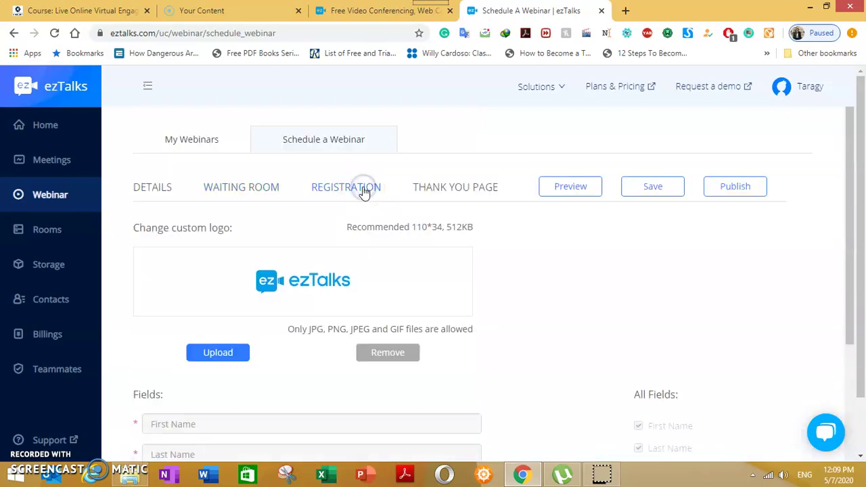
pyautogui.scroll(-1, 363, 191)
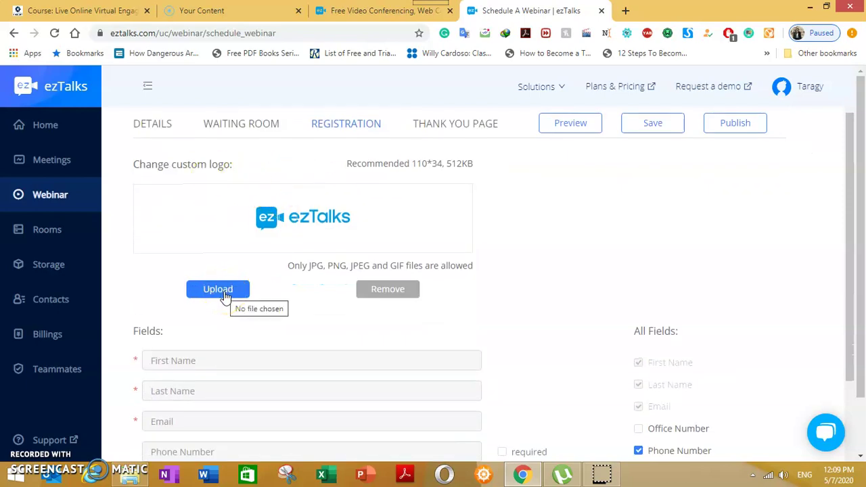
pyautogui.scroll(-2, 223, 291)
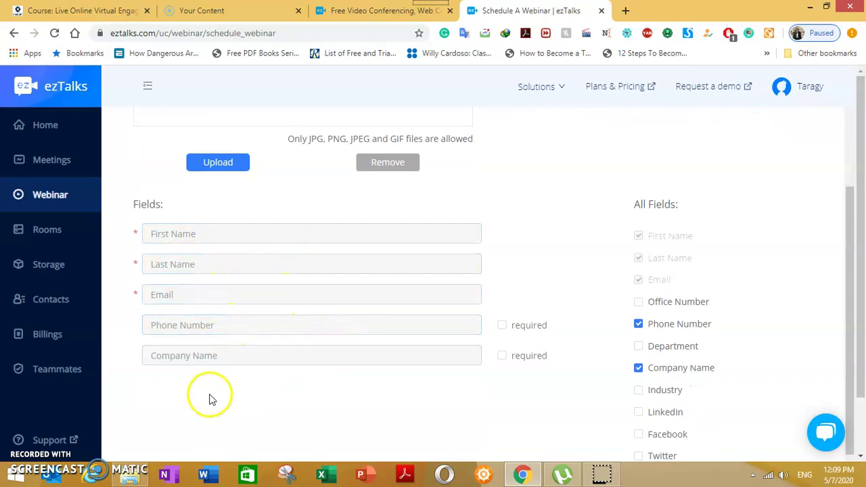
pyautogui.scroll(3, 347, 367)
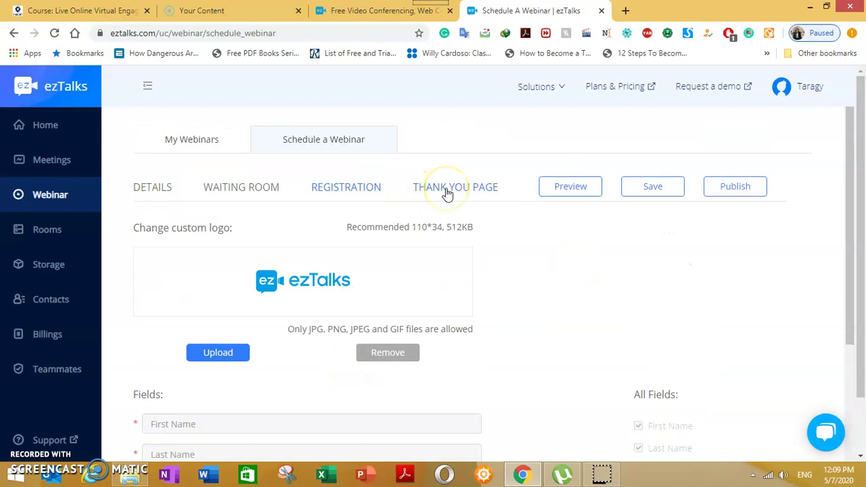
pyautogui.scroll(-3, 444, 194)
pyautogui.scroll(2, 473, 189)
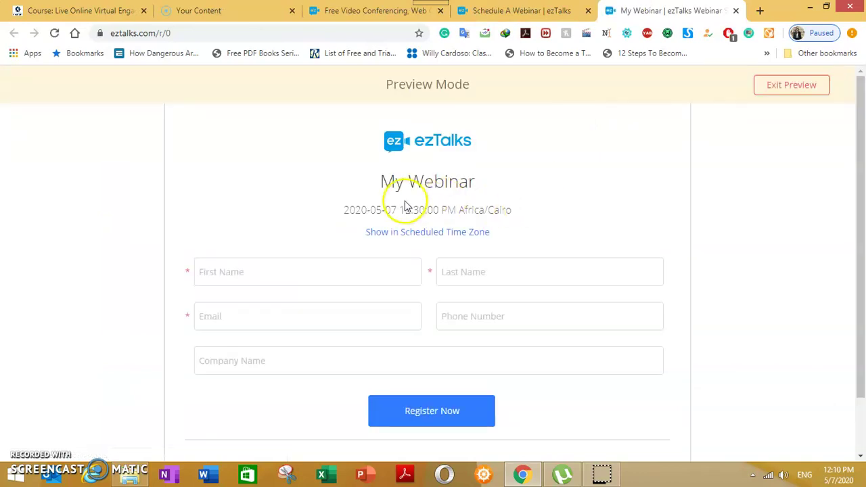
# Scroll through the registration preview's sign-up form, details and 10:00–12:00 agenda.
pyautogui.scroll(-2, 404, 203)
pyautogui.scroll(1, 406, 201)
pyautogui.scroll(1, 404, 203)
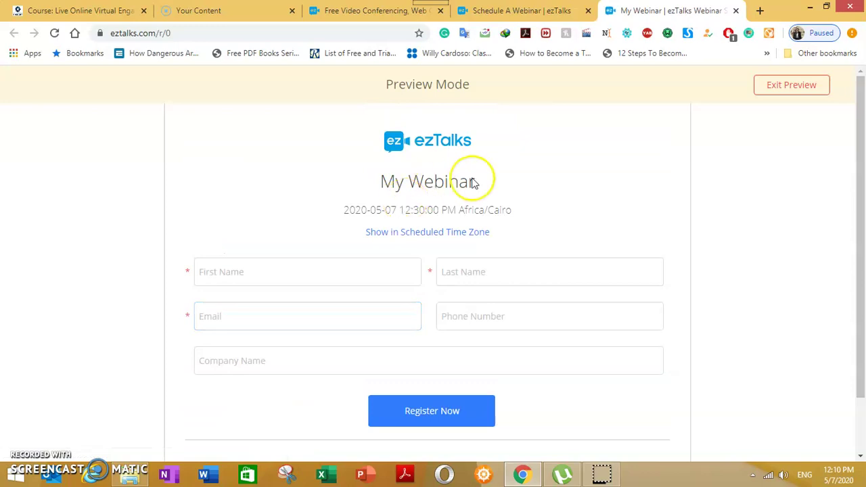
pyautogui.scroll(-3, 472, 182)
pyautogui.scroll(2, 474, 182)
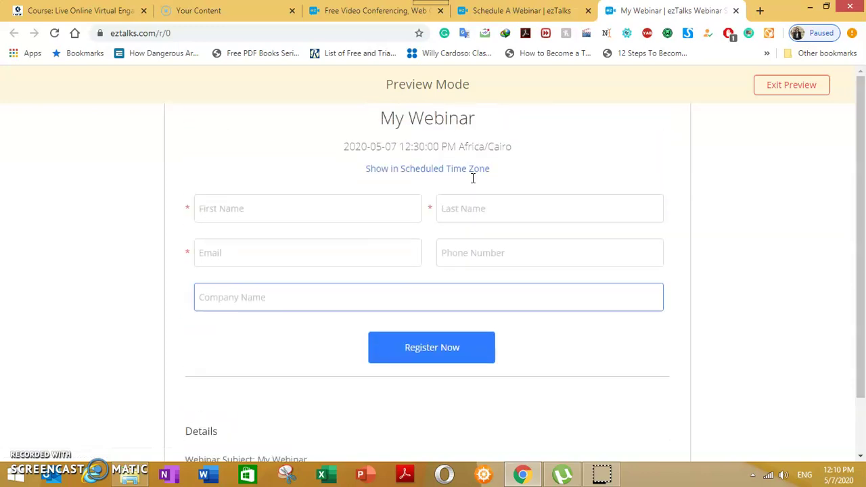
pyautogui.scroll(-3, 460, 264)
pyautogui.scroll(3, 427, 271)
pyautogui.scroll(-4, 426, 270)
pyautogui.scroll(-1, 412, 197)
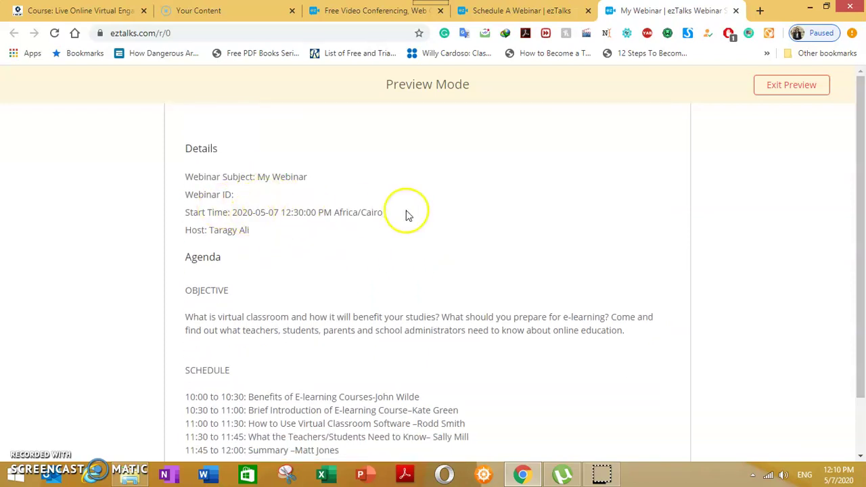
pyautogui.scroll(-1, 313, 233)
pyautogui.scroll(1, 224, 210)
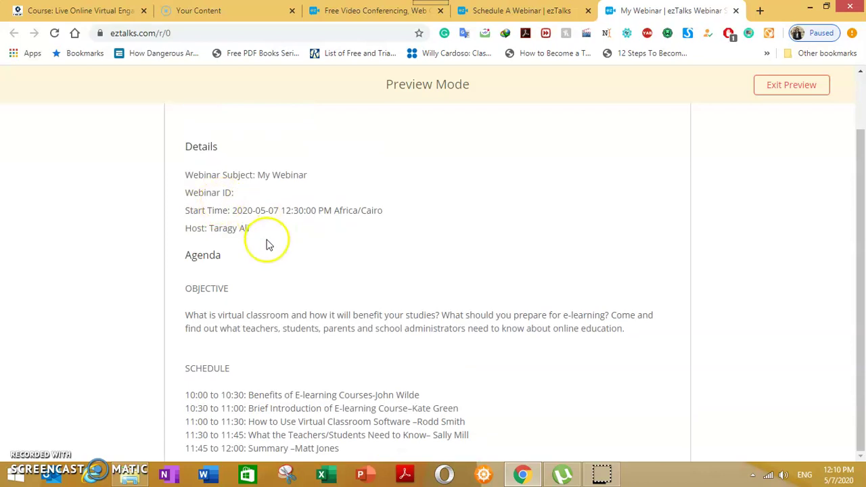
pyautogui.scroll(-1, 258, 241)
pyautogui.scroll(4, 394, 232)
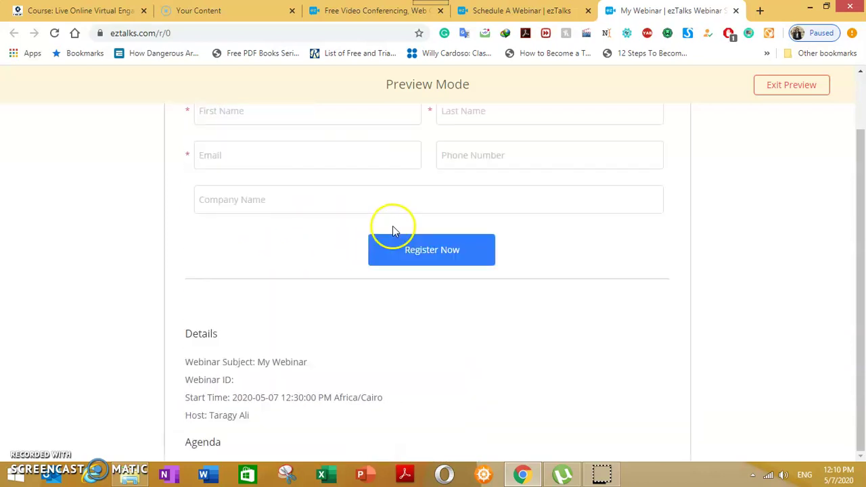
pyautogui.scroll(2, 394, 231)
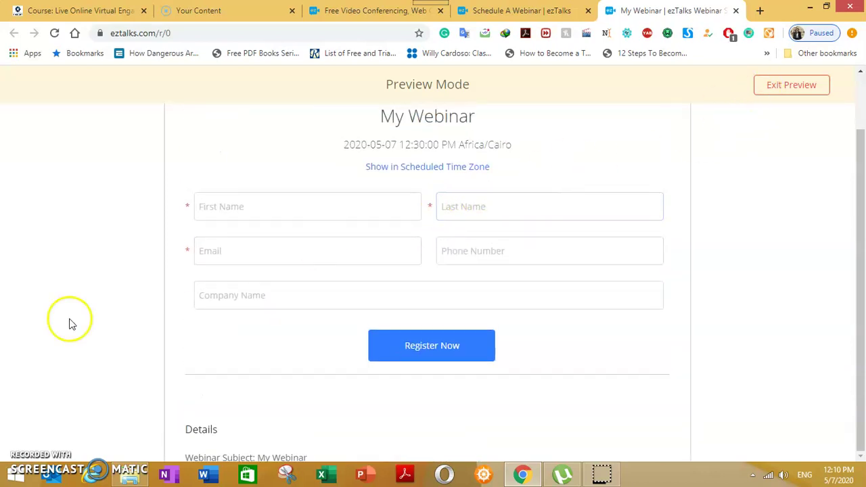
# Exit the preview and save the webinar.
pyautogui.click(786, 87)
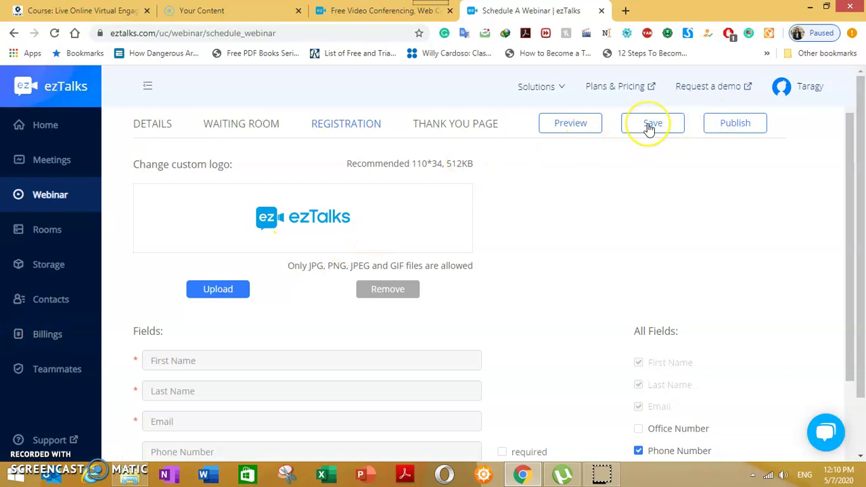
pyautogui.click(724, 126)
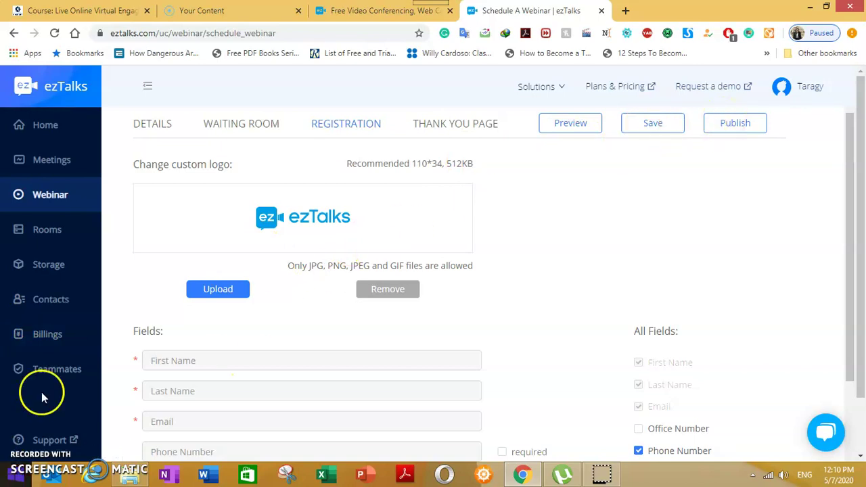